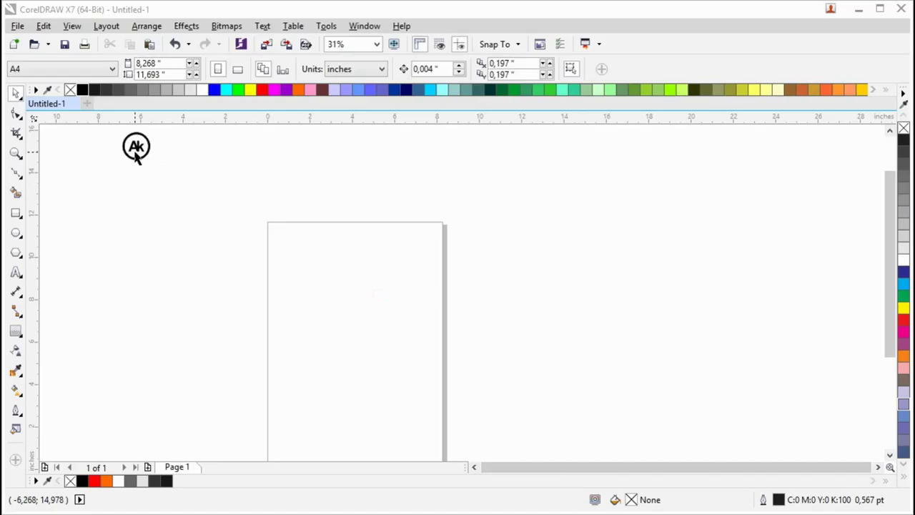
Step: Select the circled Ak logo on the page and scale it to about 93.1%
mouse_move(110, 226)
left_mouse_down()
mouse_move(179, 157)
mouse_move(239, 268)
left_mouse_up()
scroll(239, 268, "up", 2)
scroll(278, 270, "up", 2)
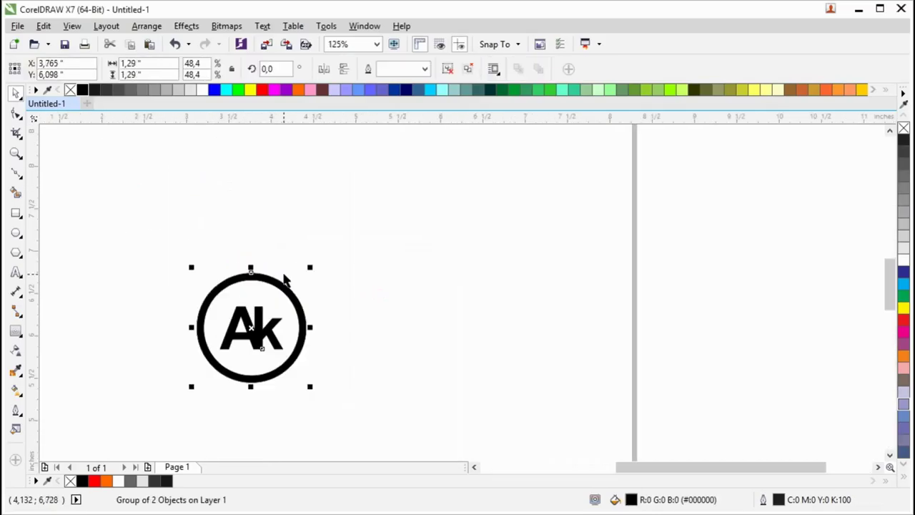
left_click_drag(312, 267, 465, 165)
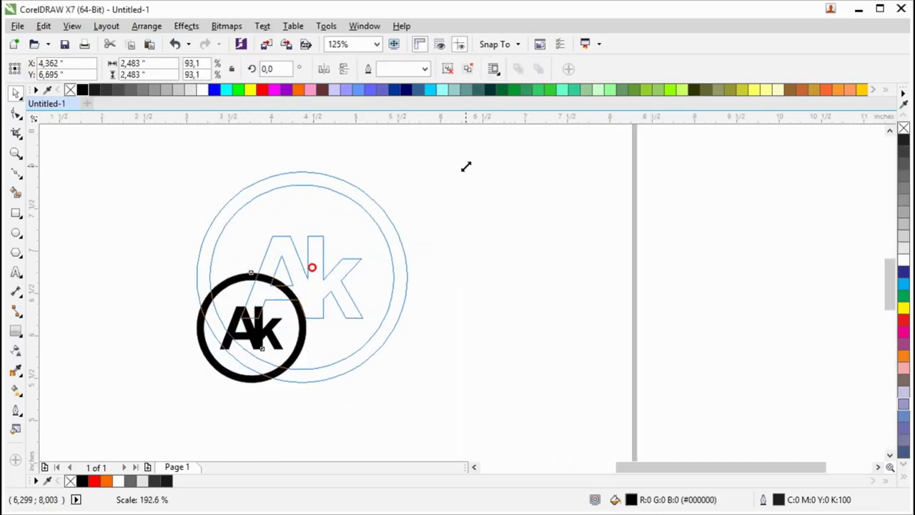
Step: Draw a rectangle of about 1.717 × 1.533 inches left of the logo
left_click(16, 212)
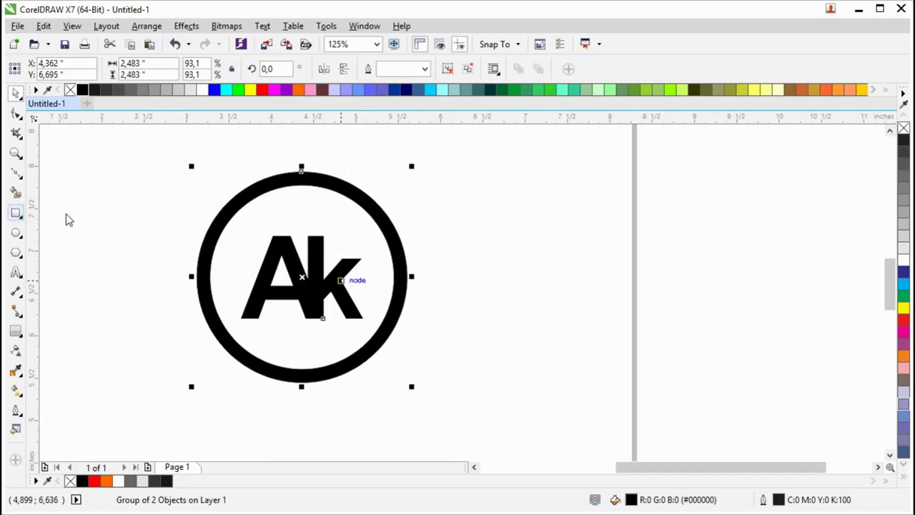
scroll(66, 220, "down", 2)
left_click_drag(180, 204, 255, 270)
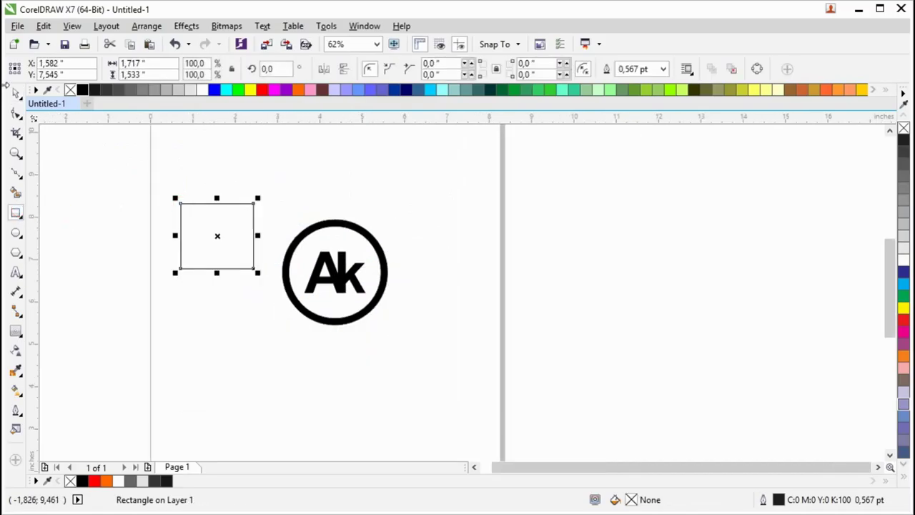
Step: Switch units to pixels and size the rectangle to 500 × 500 px
left_click(16, 93)
triple_click(136, 63)
type("500")
key("Tab")
type("50")
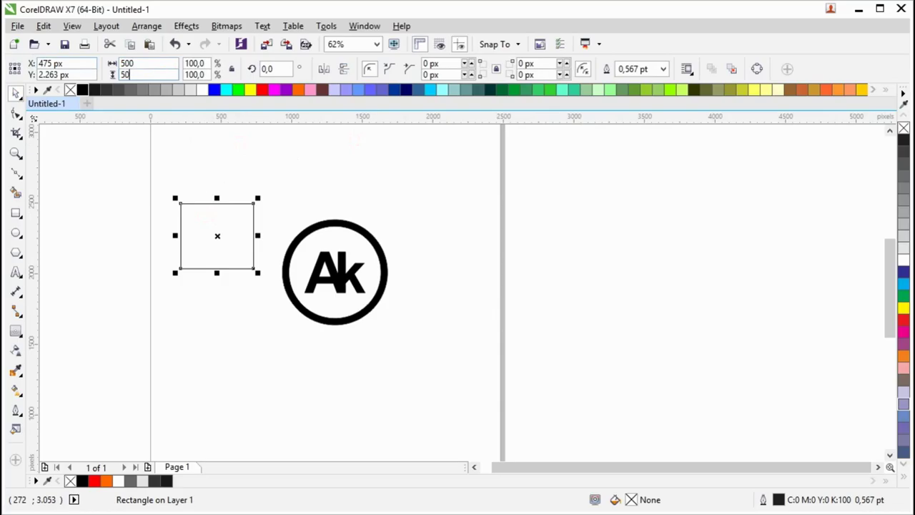
key("Return")
Step: Round all four corners of the square with the Shape tool
left_click(15, 112)
scroll(186, 209, "up", 2)
scroll(185, 210, "up", 2)
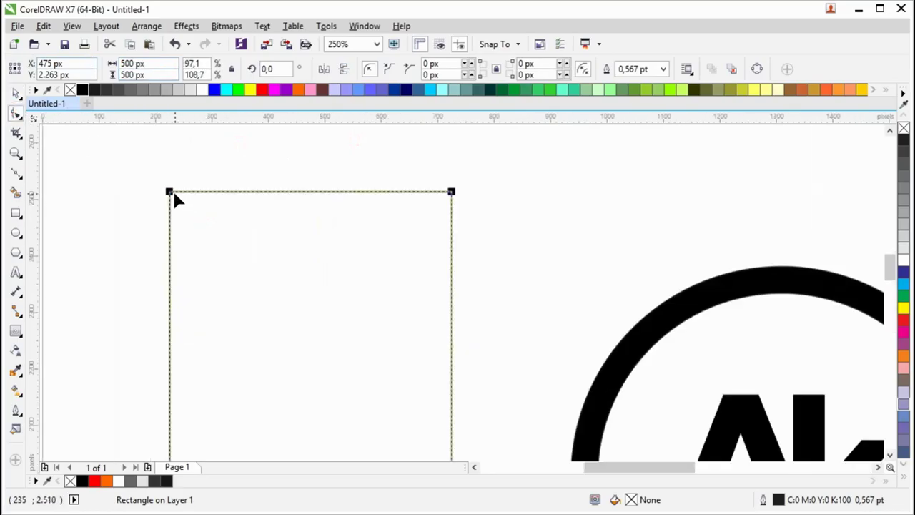
left_click_drag(171, 190, 169, 220)
Step: Fill the rounded square red, remove its outline, and nudge it into place
left_click(15, 94)
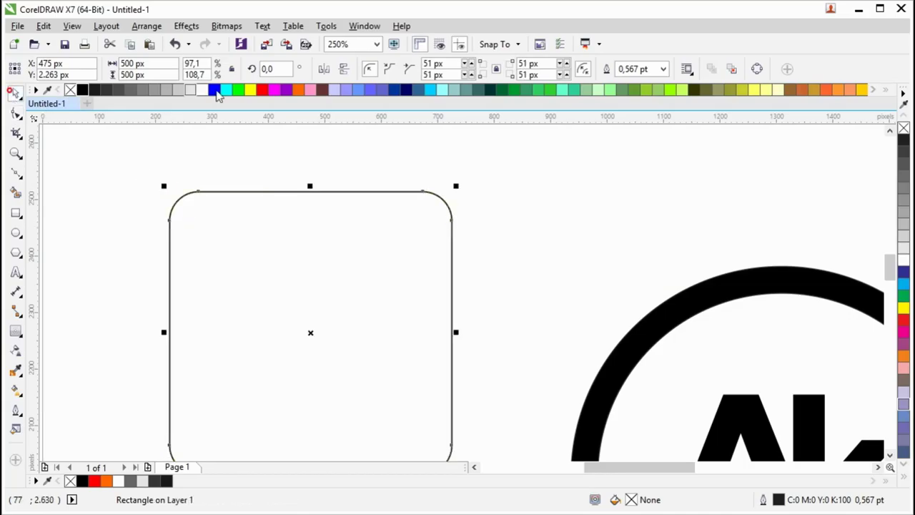
left_click(263, 90)
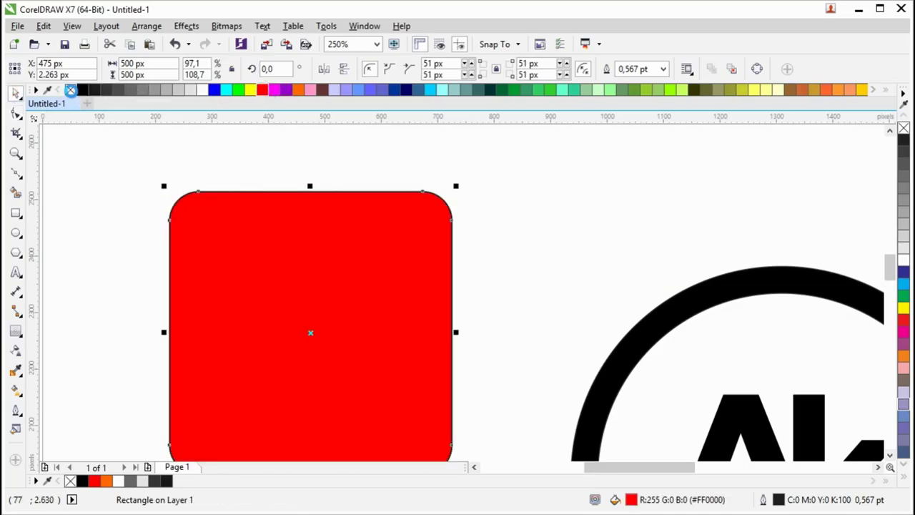
right_click(70, 90)
scroll(300, 214, "down", 1)
scroll(342, 225, "down", 1)
mouse_move(339, 200)
left_mouse_down()
mouse_move(354, 218)
mouse_move(399, 177)
mouse_move(307, 253)
mouse_move(334, 191)
left_mouse_up()
scroll(335, 191, "up", 1)
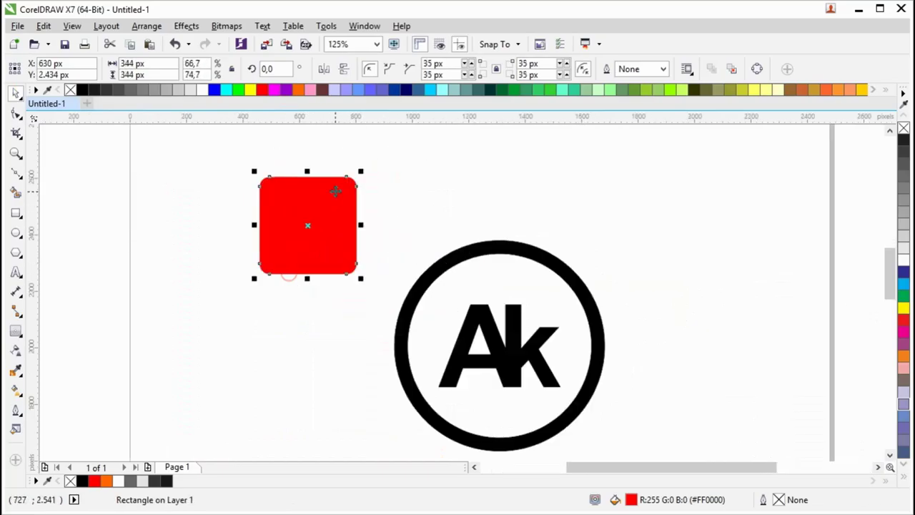
Step: Shrink the Ak logo to about 30% and centre it on the red square
left_click_drag(547, 257, 438, 183)
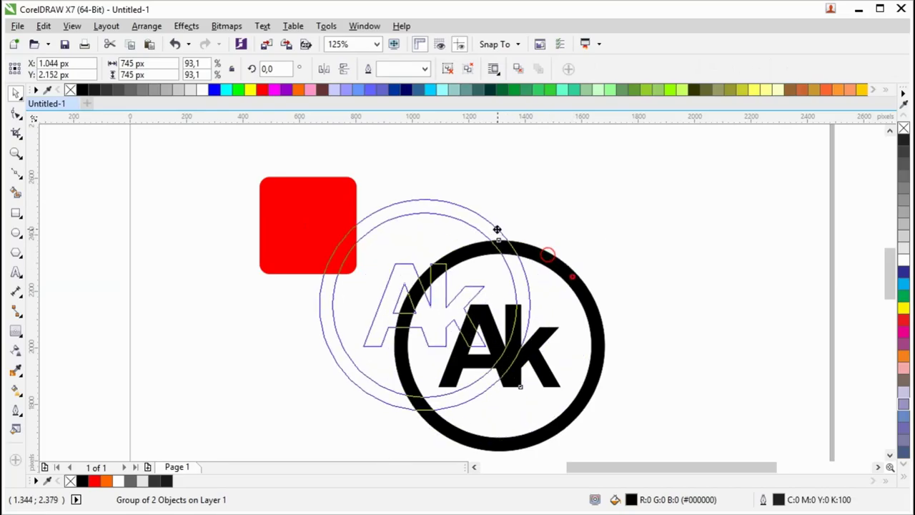
left_click_drag(501, 380, 344, 225)
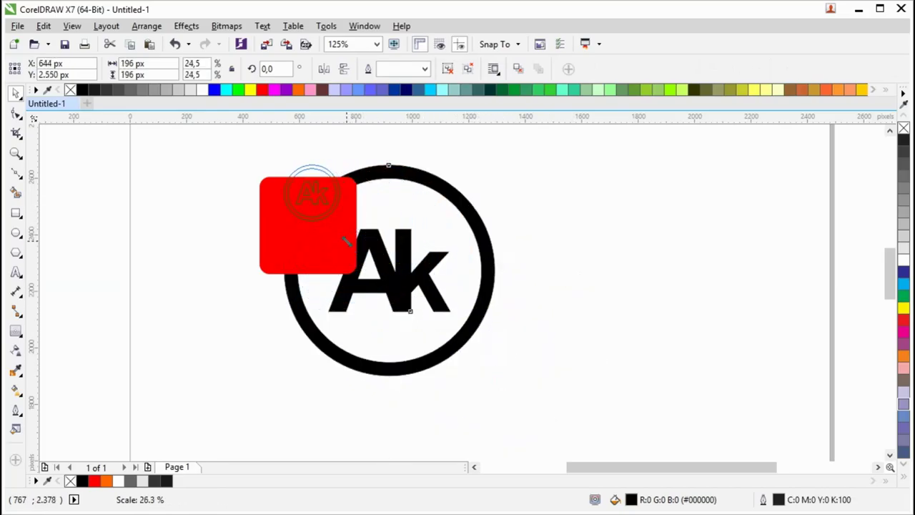
scroll(315, 193, "up", 1)
left_click_drag(319, 204, 294, 248)
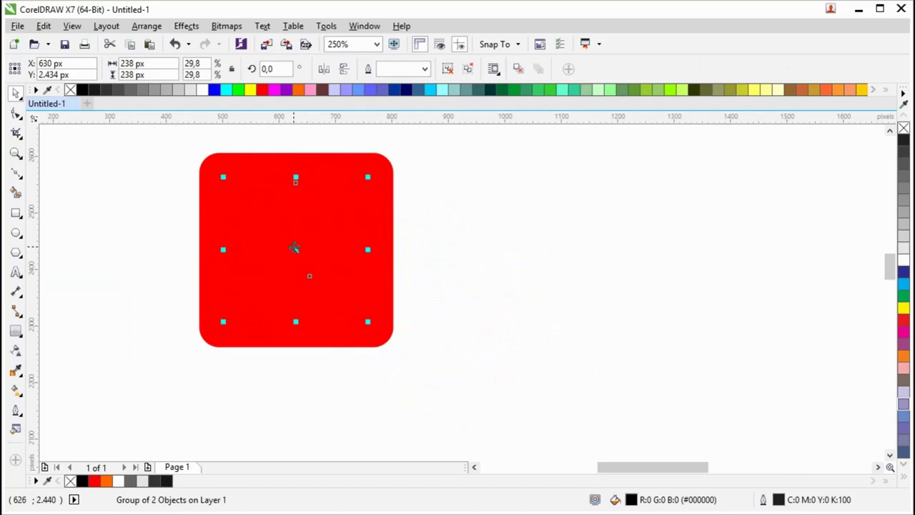
Step: Bring the logo in front of the square, colour it white with no outline
left_click(393, 397)
key("shift+Page_Up")
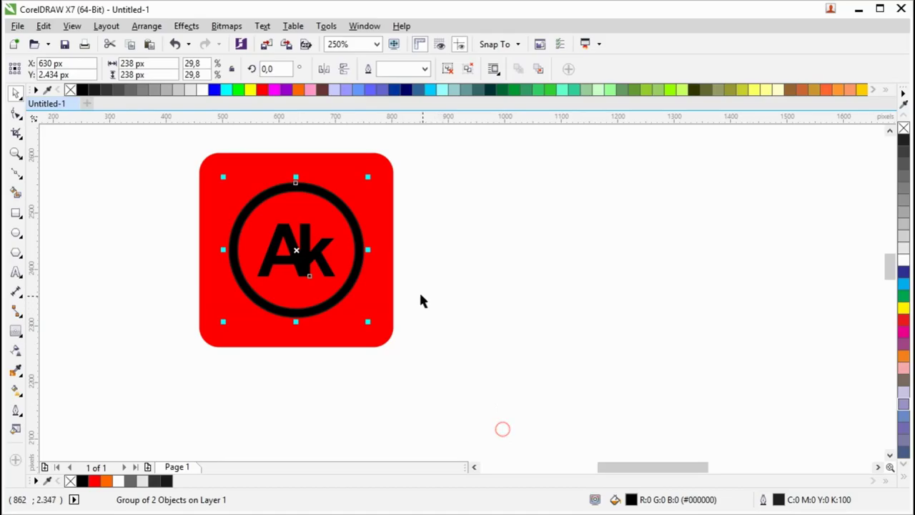
left_click(205, 90)
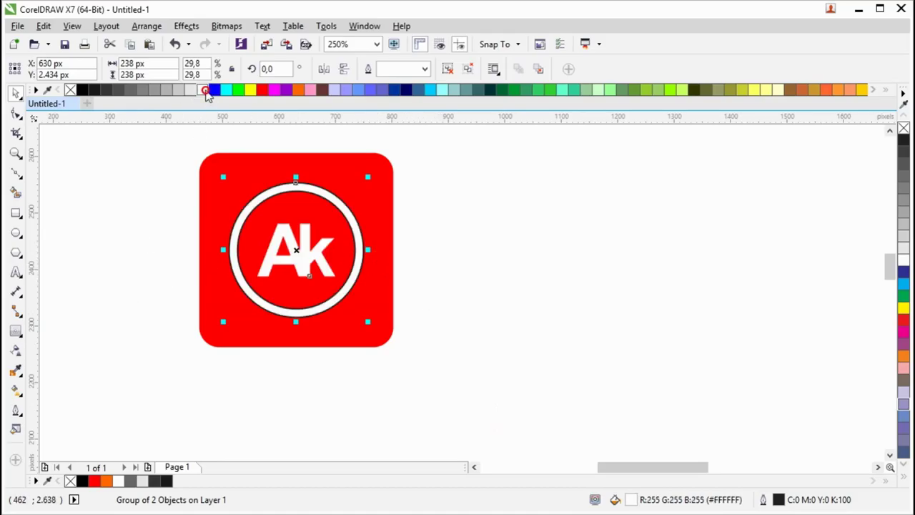
right_click(70, 90)
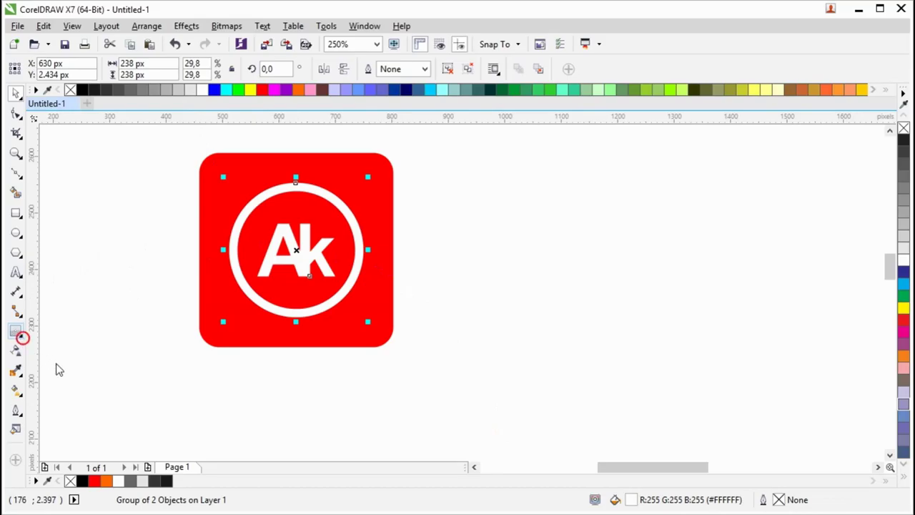
Step: Extrude the white Ak logo diagonally down-right into a long block
left_click(73, 408)
left_click_drag(343, 299, 434, 395)
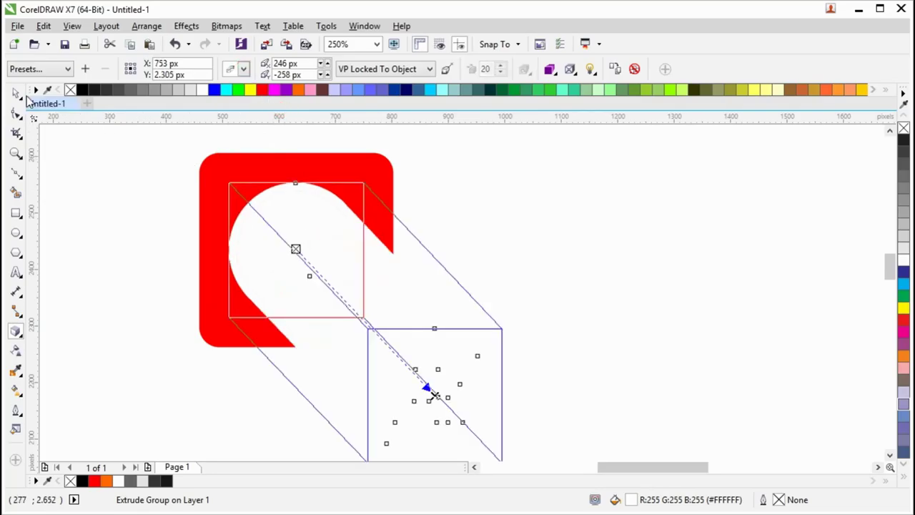
left_click(16, 91)
left_click(15, 271)
Step: Add the text note 'press ctrl+k' to the right of the icon
left_click(586, 223)
type("press ")
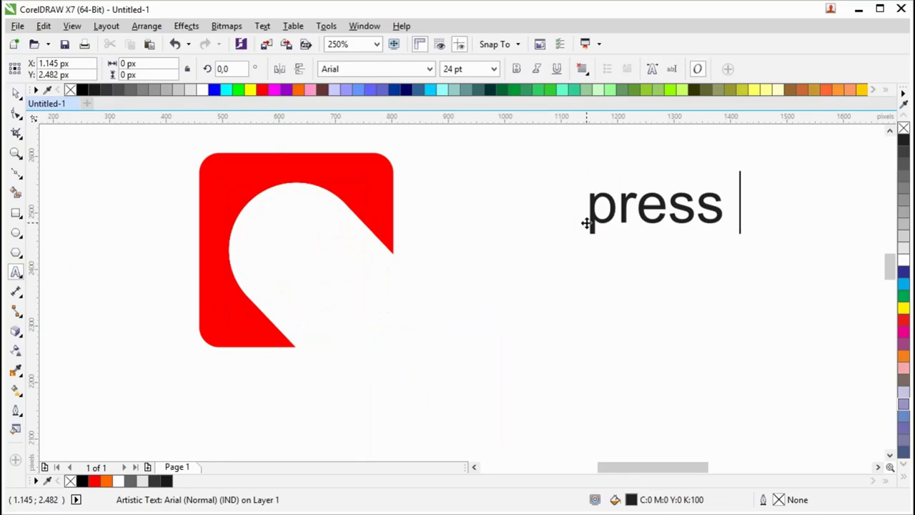
type("ctrl+")
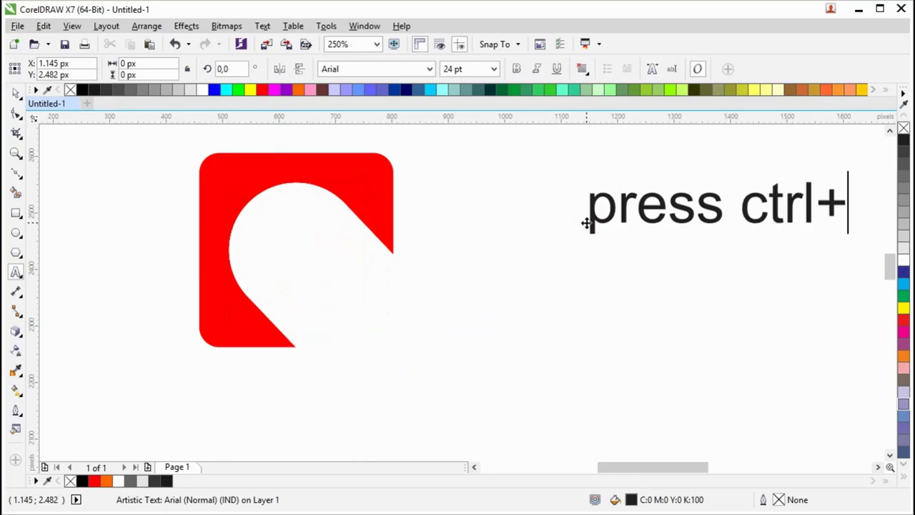
type("k")
key("Escape")
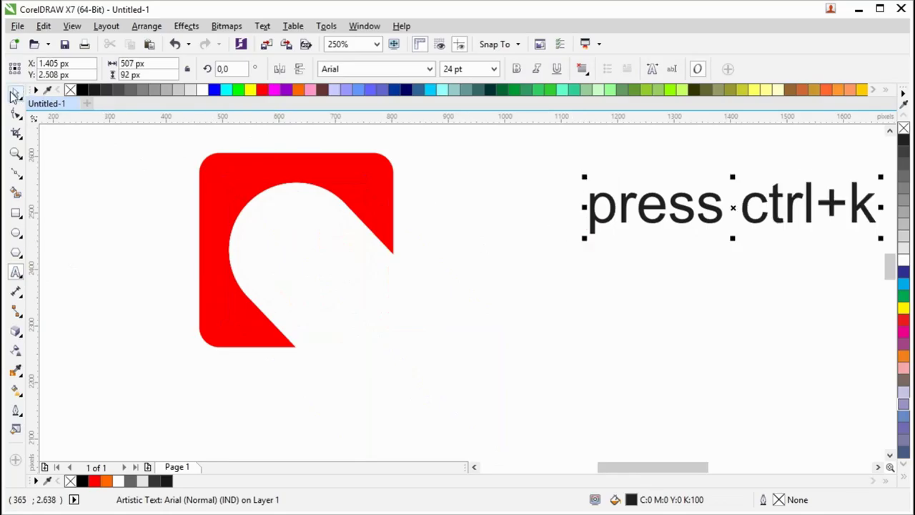
left_click(514, 184)
Step: Break the extrusion apart with Ctrl+K and select its separated pieces
left_click(363, 281)
key("ctrl+k")
left_click(473, 223)
left_click(406, 316)
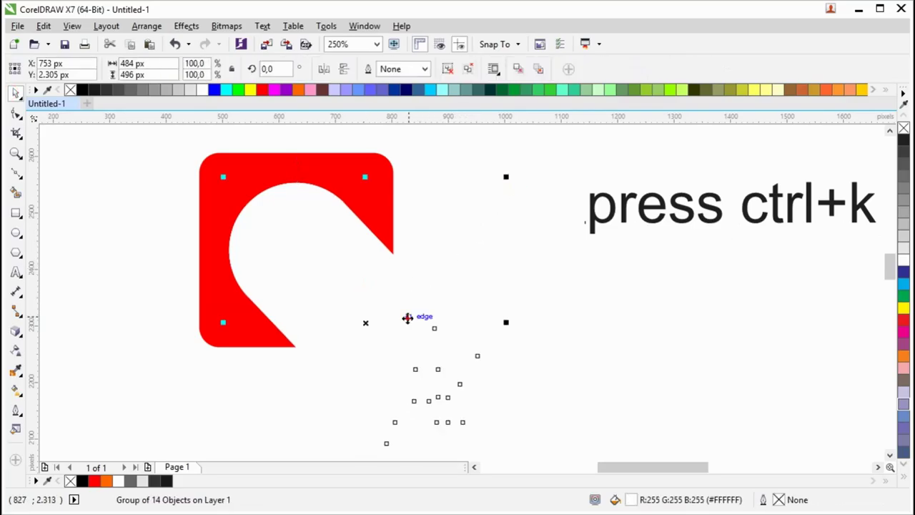
Step: Change the note to 'press shift for make duplikat', then delete it and reselect the extrusion pieces
key("Delete")
type("shift for ")
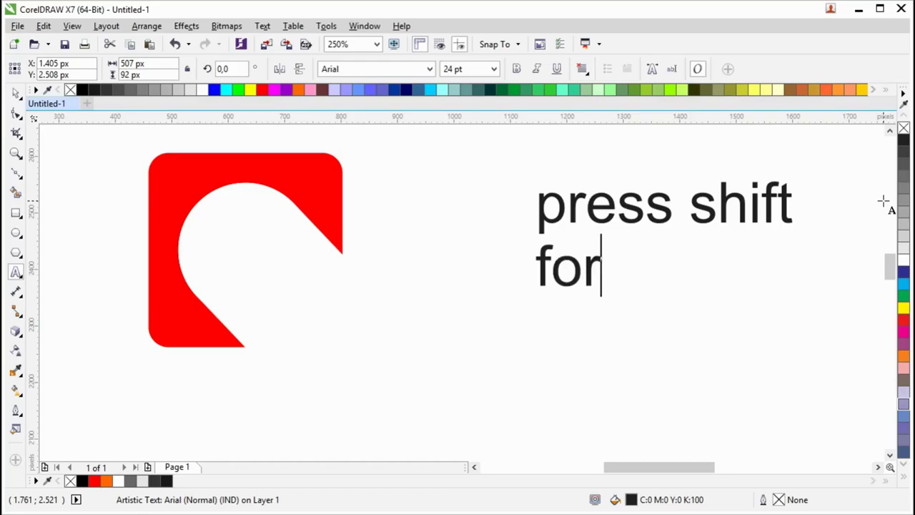
type("make")
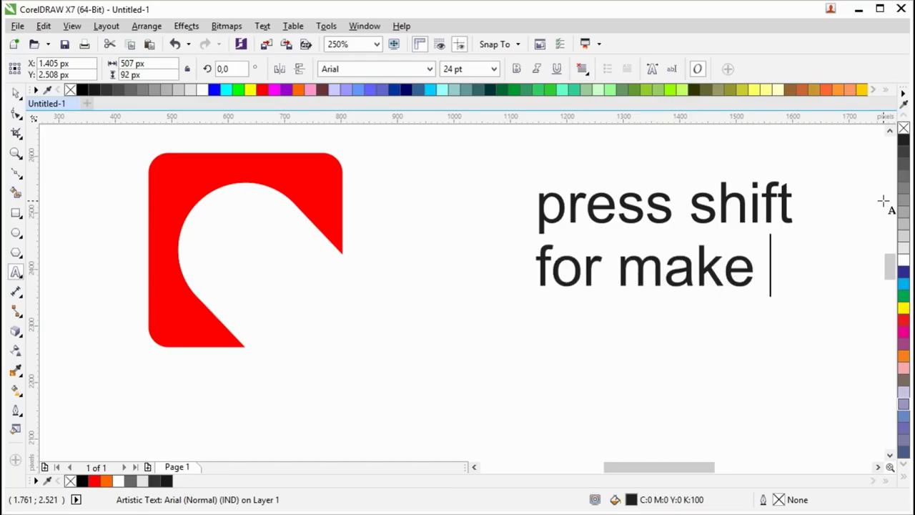
type(" duplik")
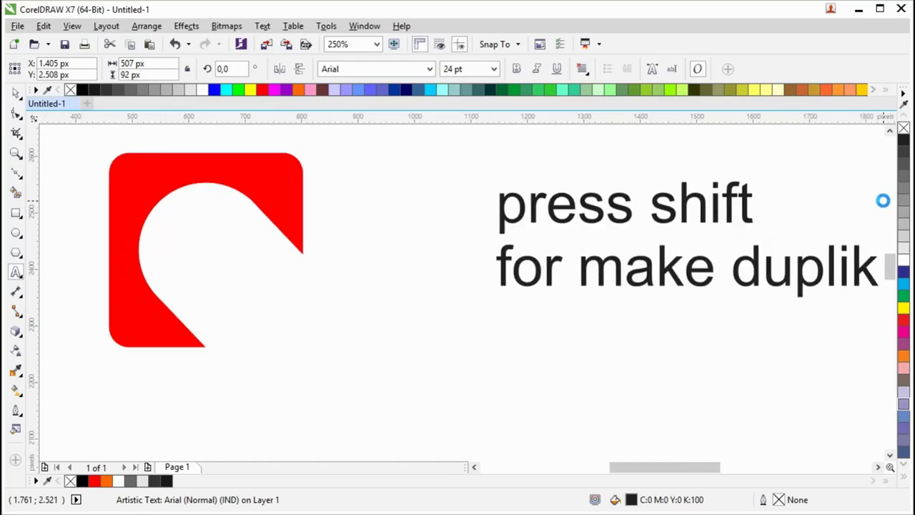
type("at")
left_click(16, 93)
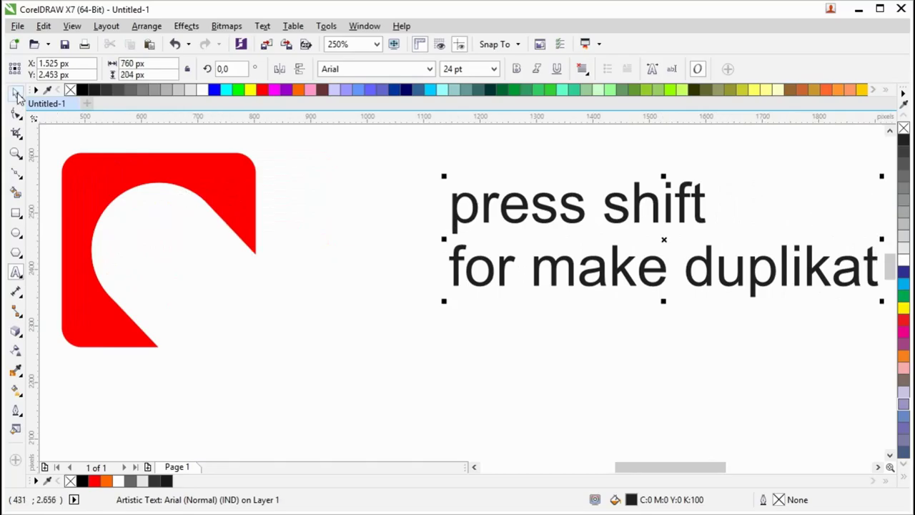
key("Delete")
left_click(286, 330)
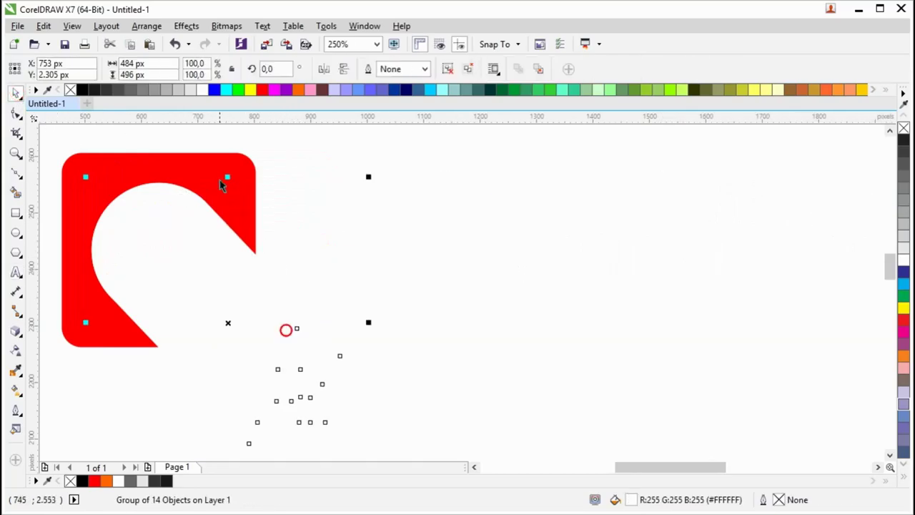
Step: Intersect the extrusion pieces with the red square and put the ring and Ak back
left_click(202, 171, "shift")
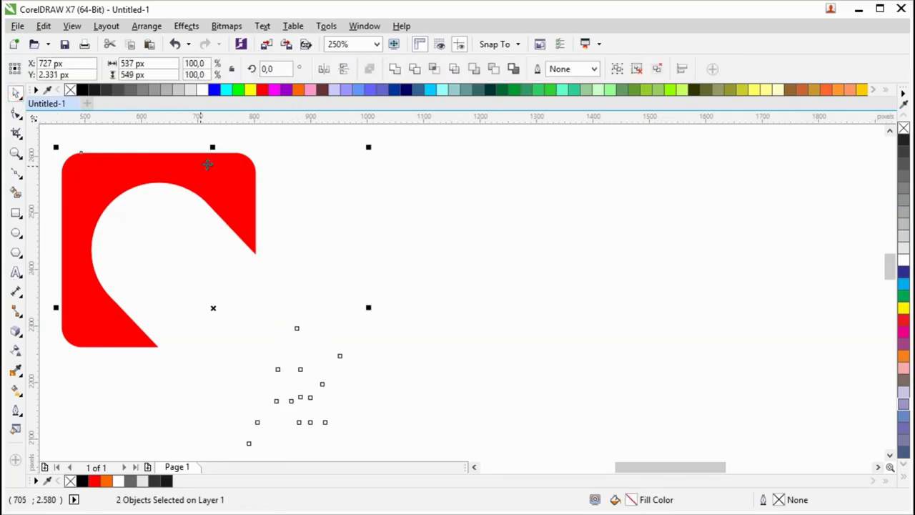
left_click(433, 72)
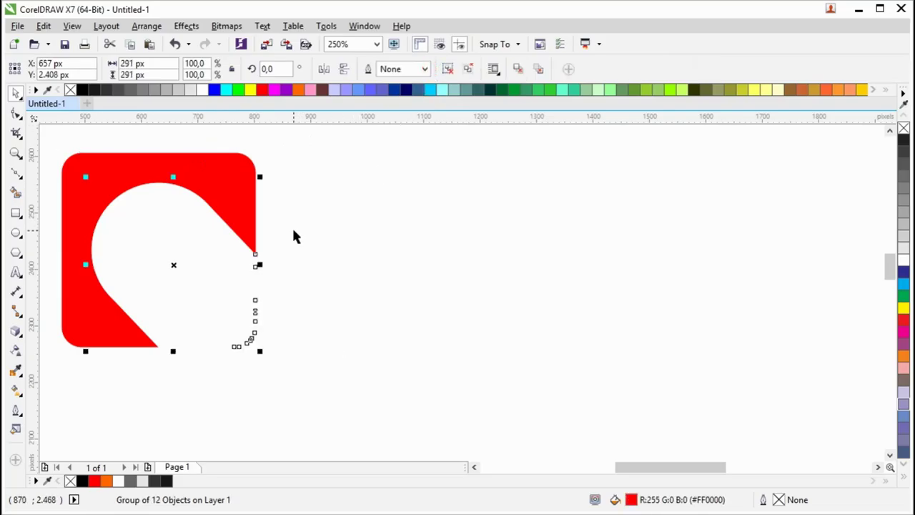
left_click(305, 309)
left_click(285, 321)
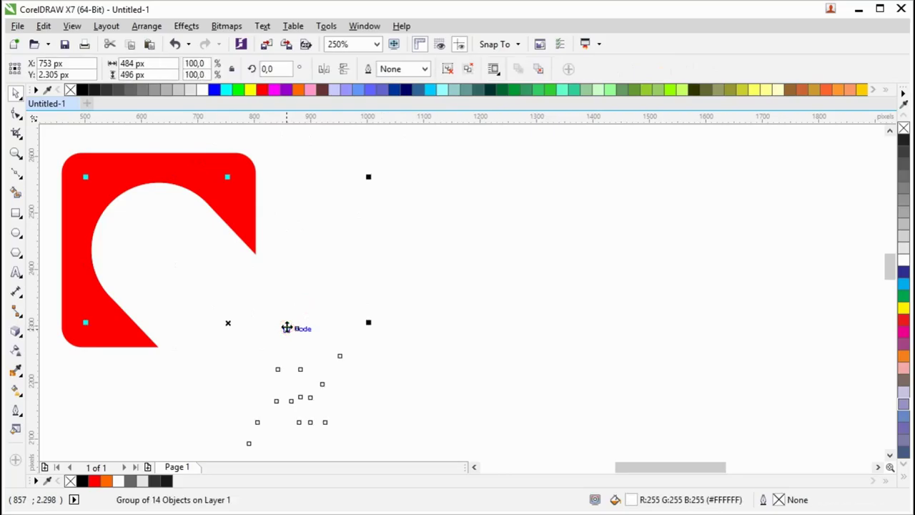
left_click_drag(287, 328, 288, 310)
left_click(289, 309)
Step: Ungroup the long shadow and fill it with red sampled from the icon background
left_click(228, 292)
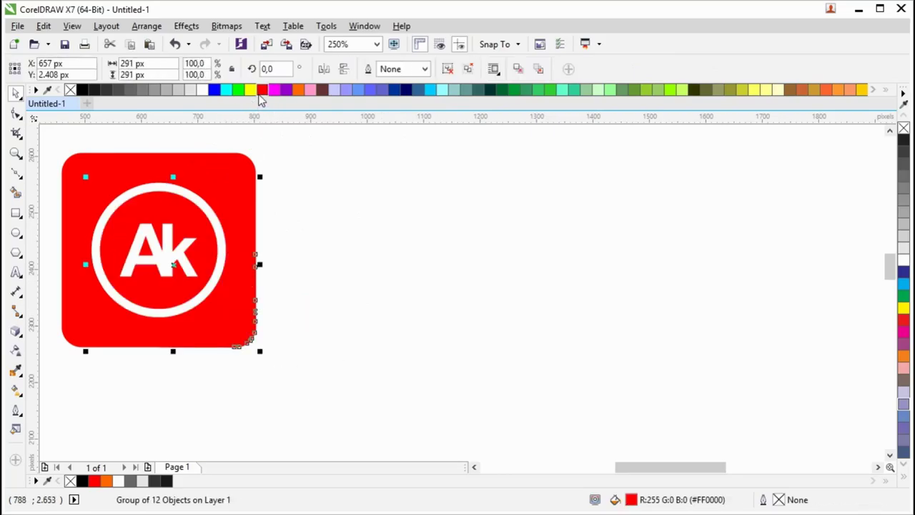
left_click(284, 89)
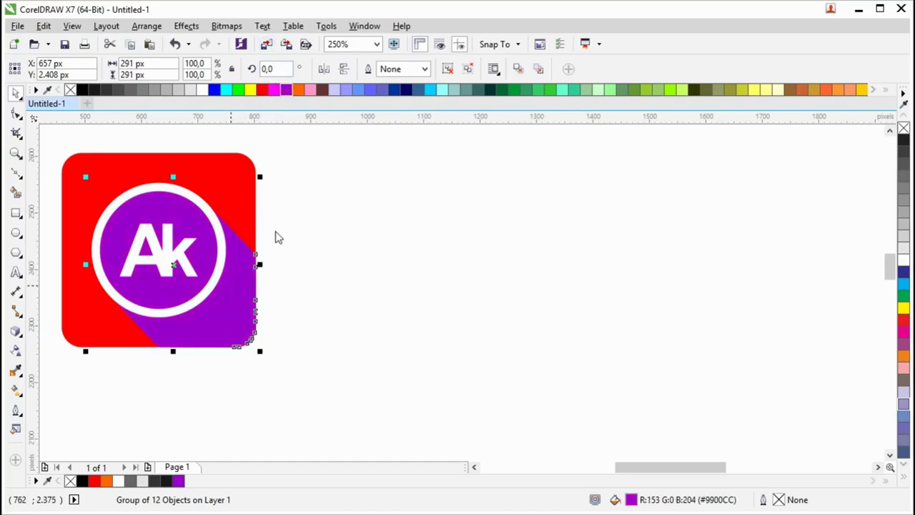
key("ctrl+u")
left_click(242, 330)
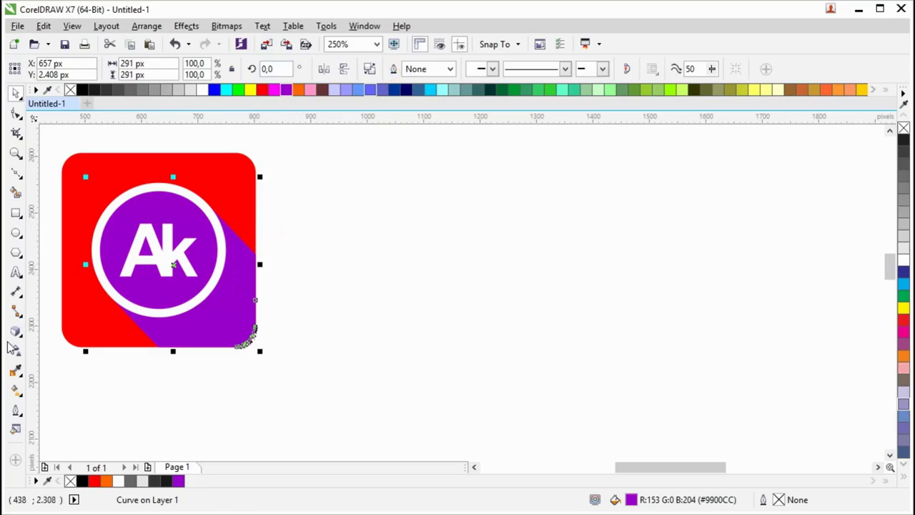
left_click(17, 370)
left_click(222, 290)
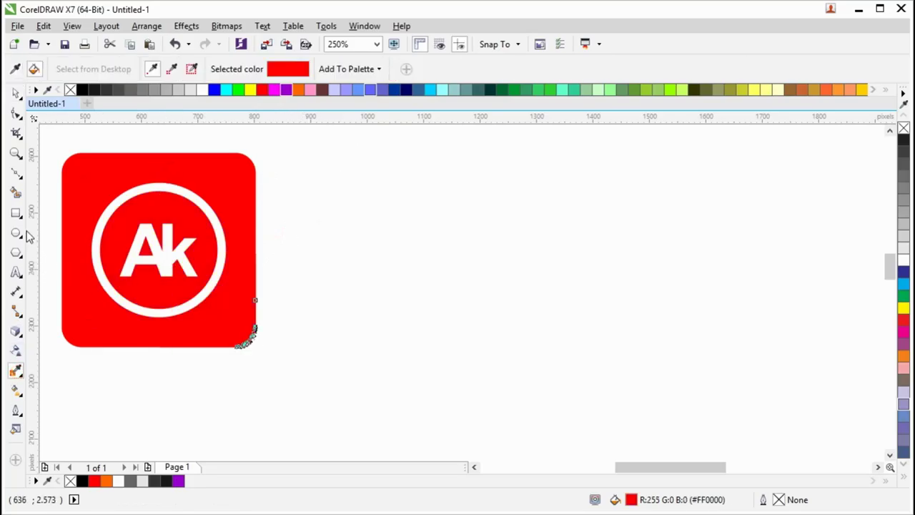
left_click(16, 94)
left_click(15, 272)
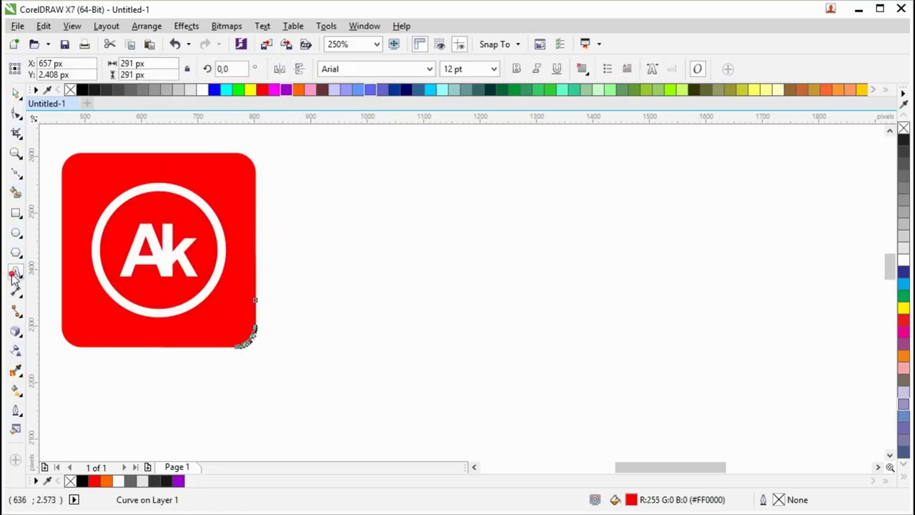
Step: Type the note 'press ctrl and click / colour to add more / colour' beside the icon
left_click(332, 273)
type("press ")
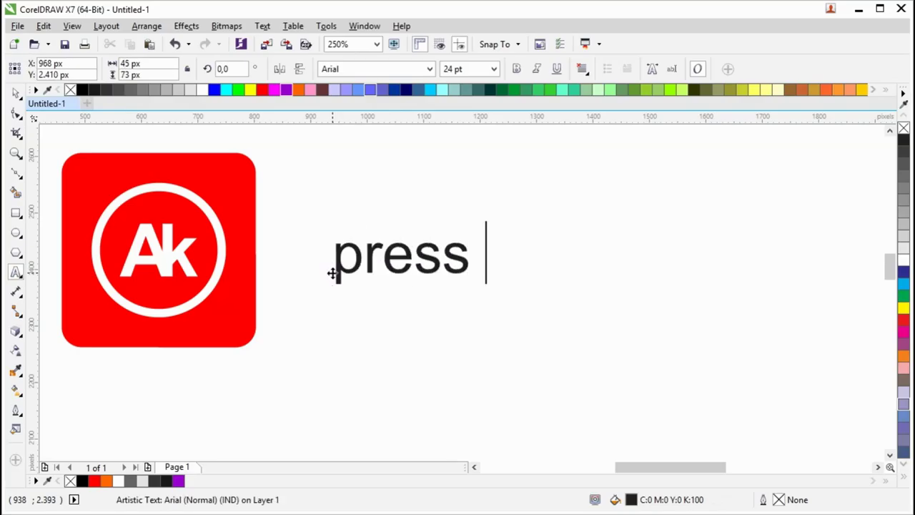
type("ctrl ")
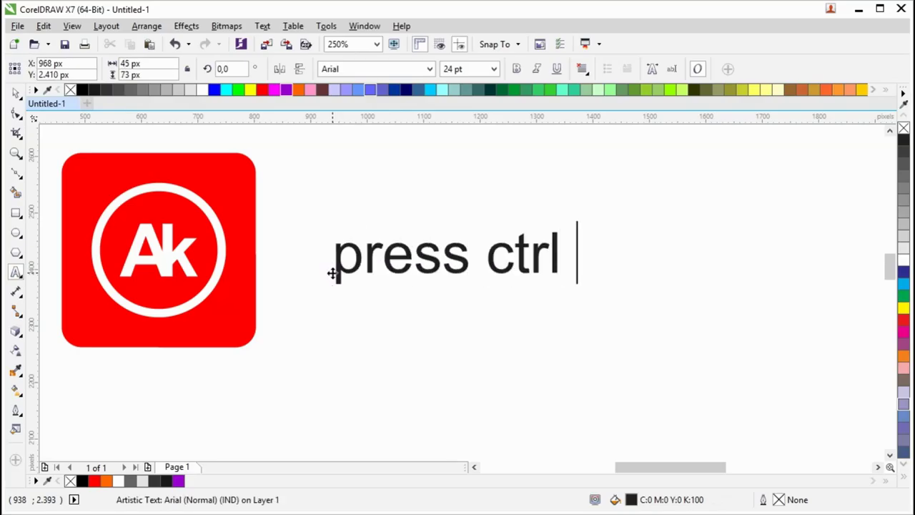
type("and click")
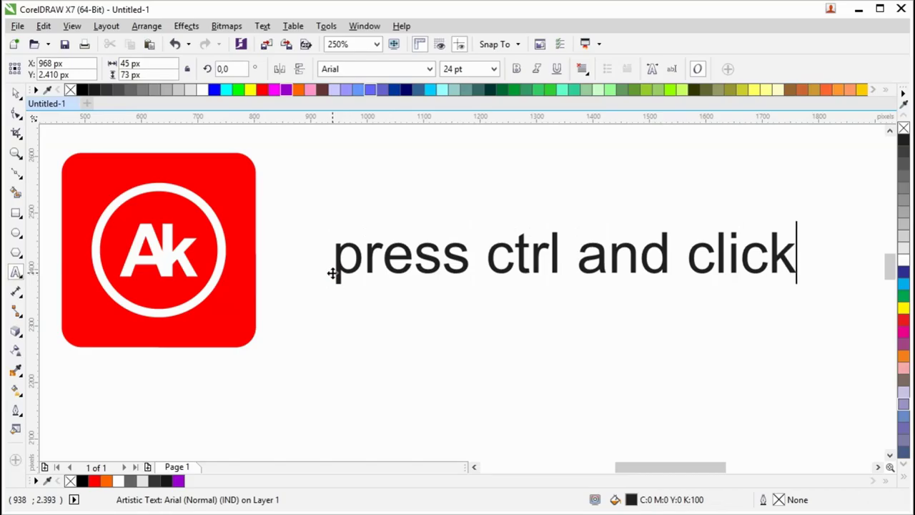
key("Return")
type("cl")
key("BackSpace")
type("olour to ")
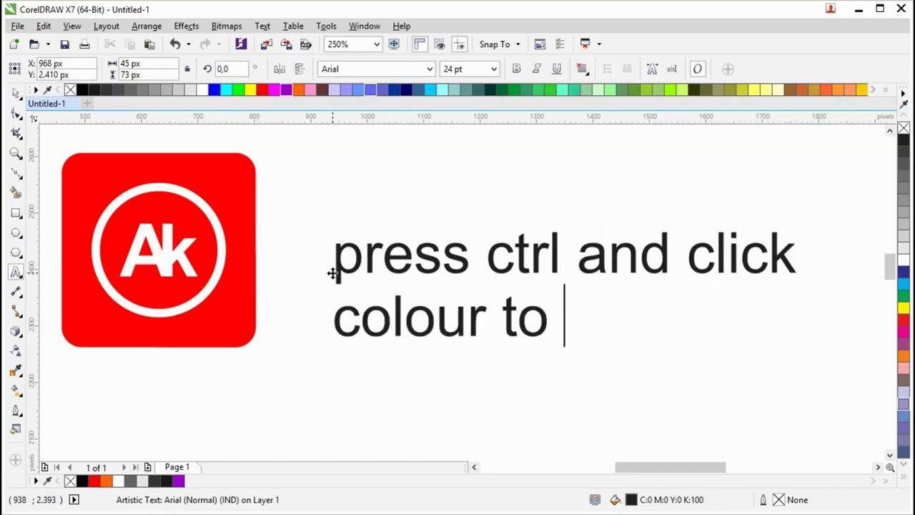
type("add ")
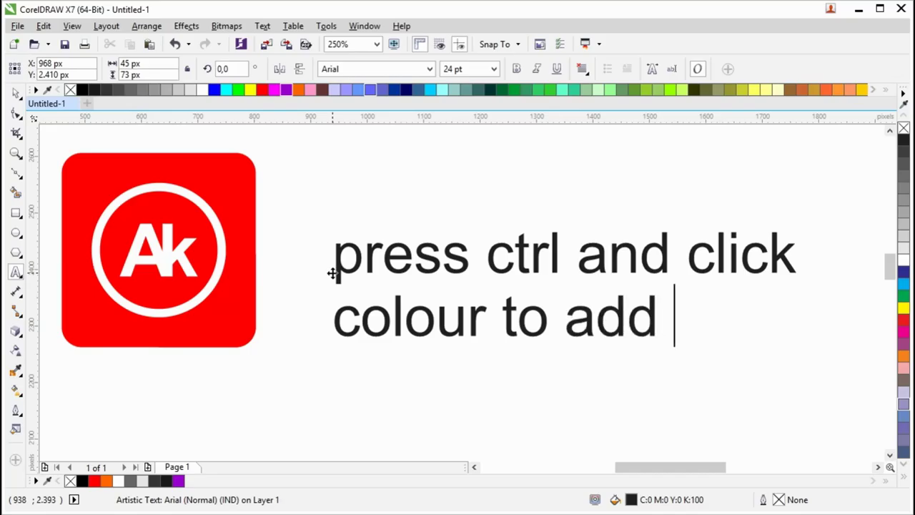
type("more")
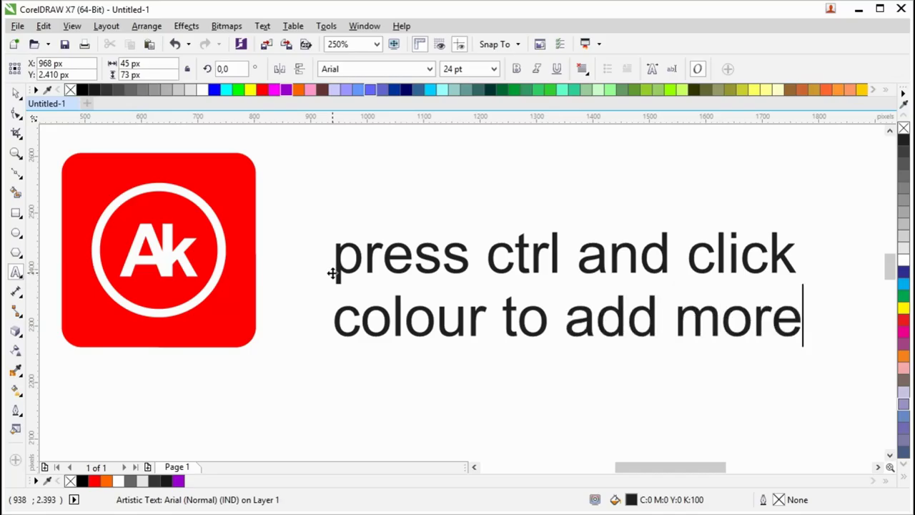
key("Return")
type("c")
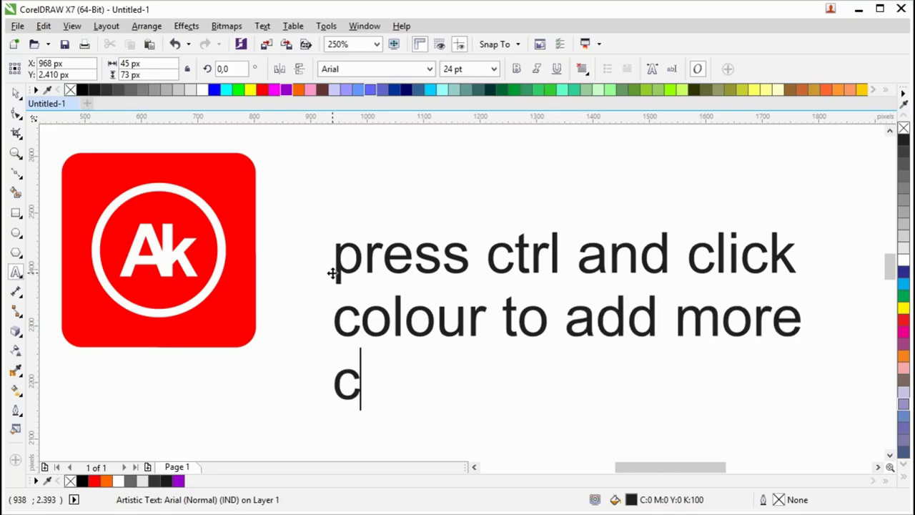
type("olour")
key("Escape")
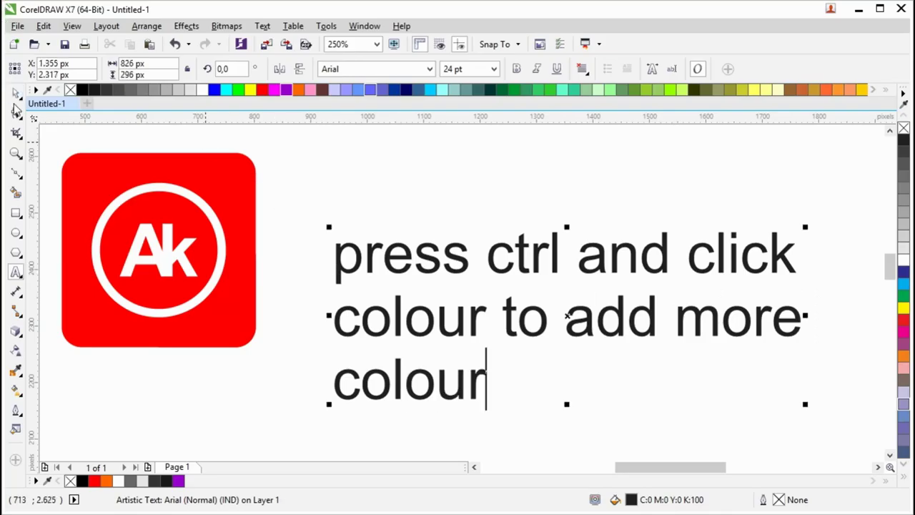
left_click(14, 93)
Step: Mix black into the shadow's fill, darkening it to #CF0000
left_click(236, 318)
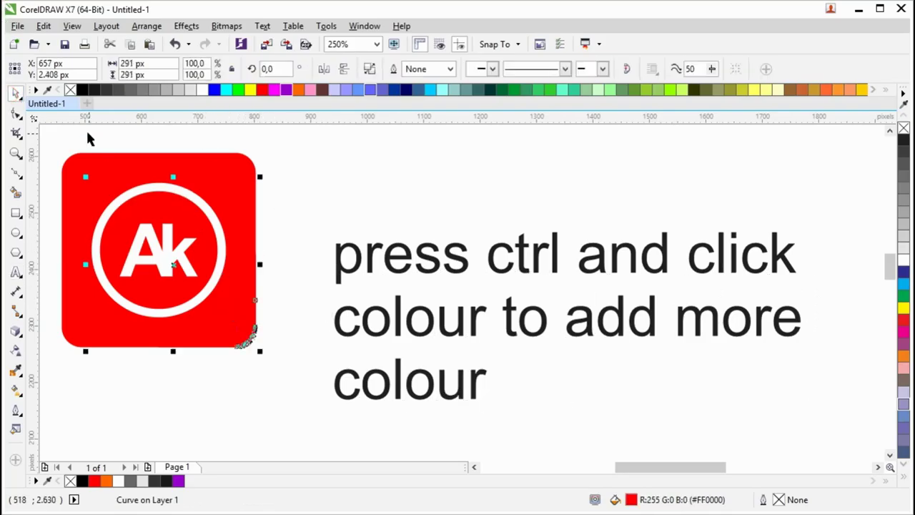
left_click(81, 90, "ctrl")
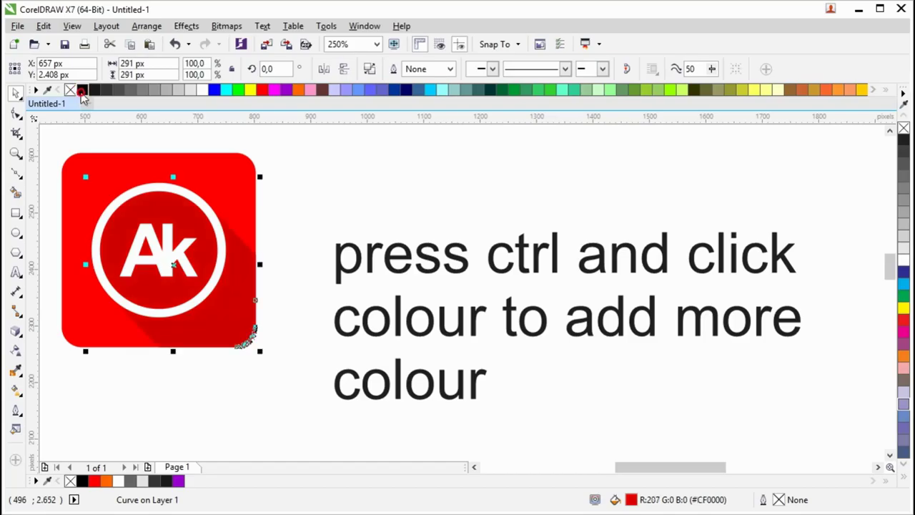
left_click(323, 193)
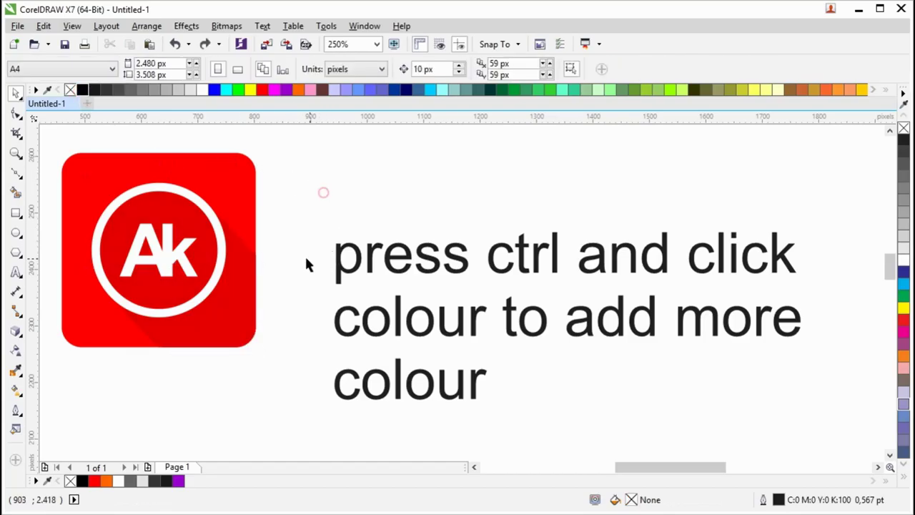
left_click(240, 271)
left_click(342, 191)
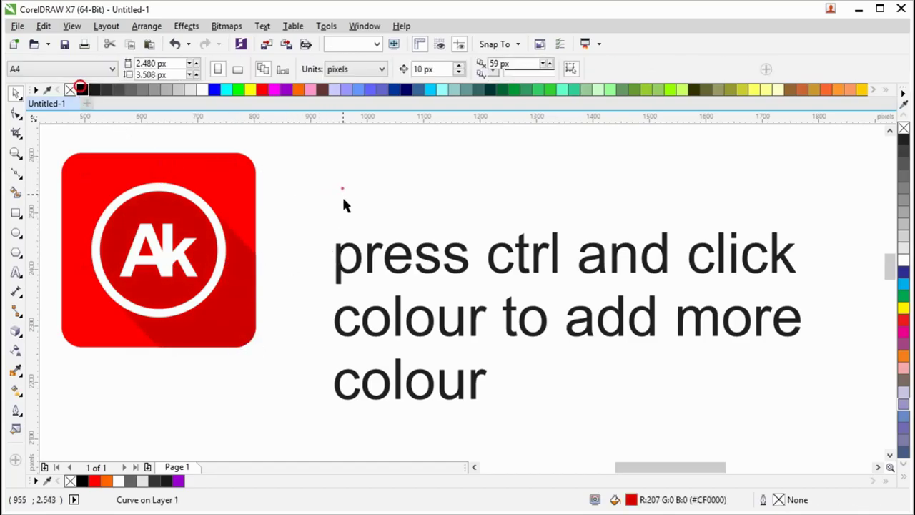
scroll(329, 215, "down", 2)
Step: Delete the note and duplicate the red icon to the right, repeating for more copies
left_click_drag(311, 172, 576, 347)
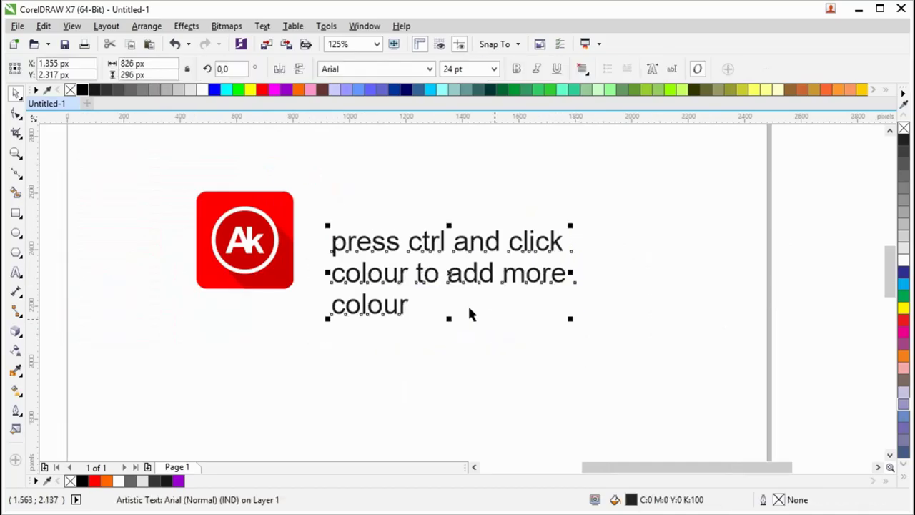
key("Delete")
left_click_drag(165, 167, 331, 308)
left_click_drag(216, 199, 536, 195)
key("space")
Step: Make the second icon orange with a darker orange shadow
left_click(311, 211)
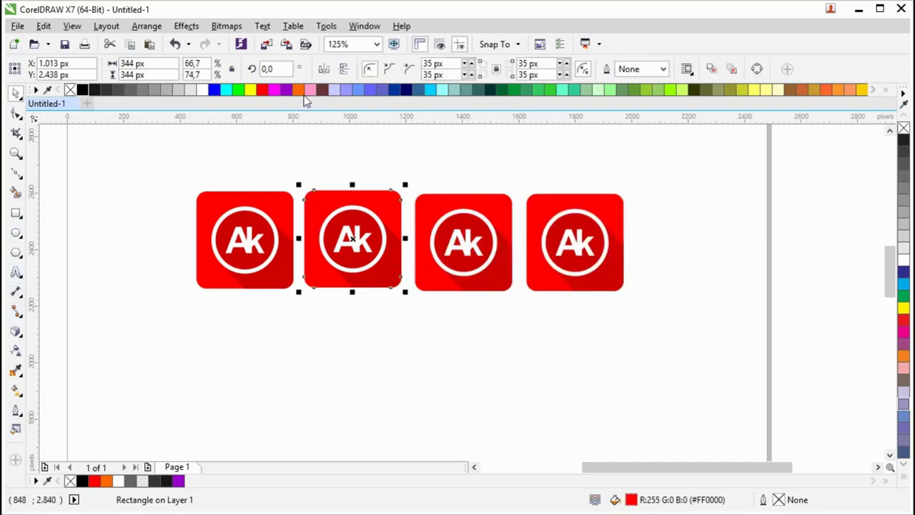
left_click(298, 89)
left_click(395, 279)
left_click(299, 92)
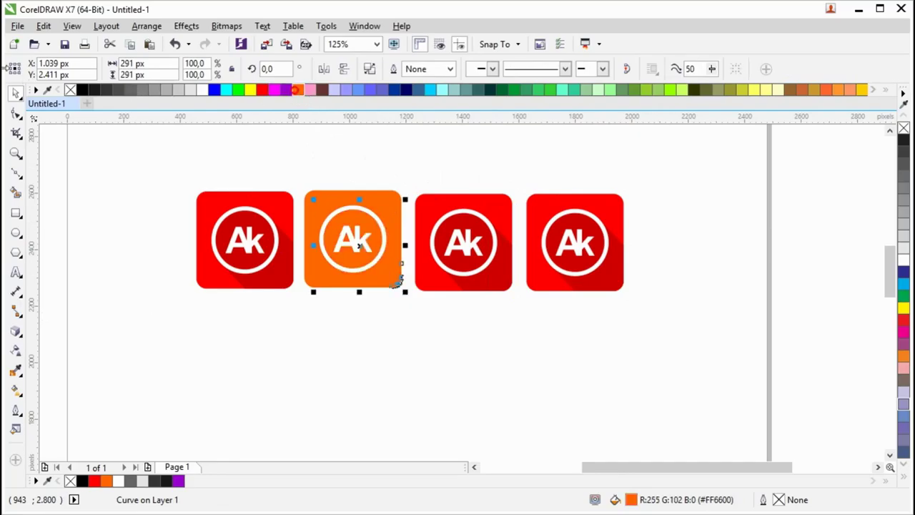
left_click(84, 89, "ctrl")
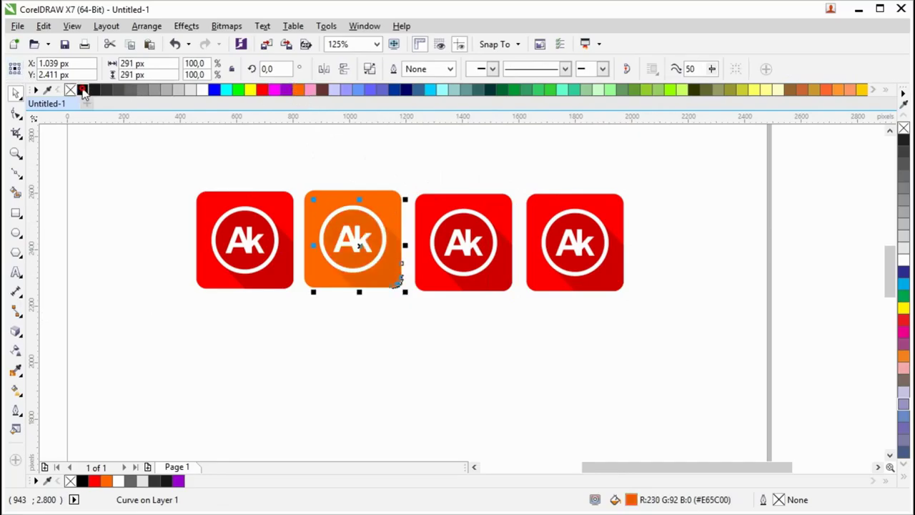
Step: Make the third icon blue with a twice-darkened blue shadow
left_click(450, 206)
left_click(418, 89)
left_click(504, 280)
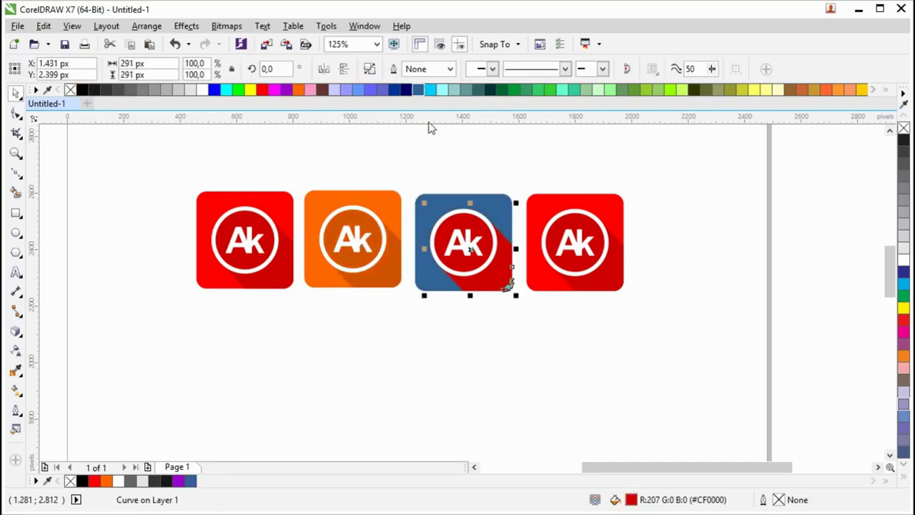
left_click(420, 91)
left_click(83, 90, "ctrl")
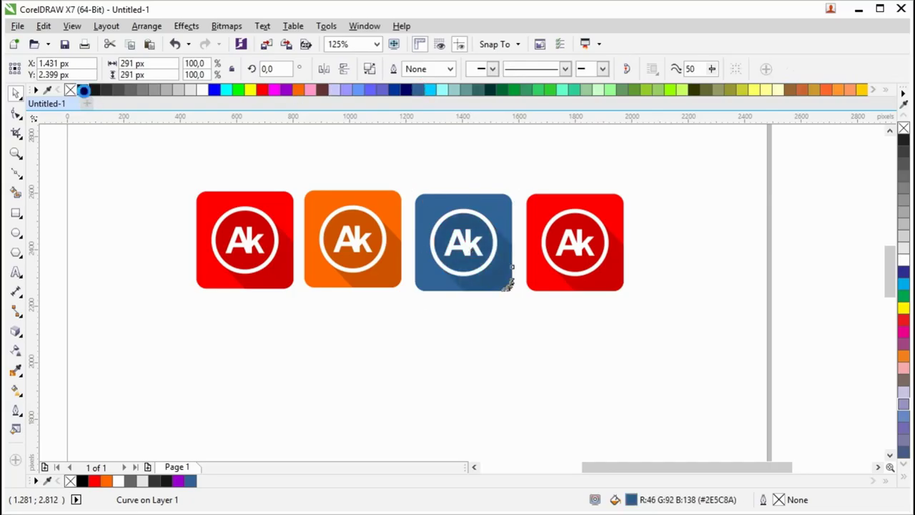
left_click(84, 89, "ctrl")
Step: Make the fourth icon green with a darker green shadow
left_click(541, 208)
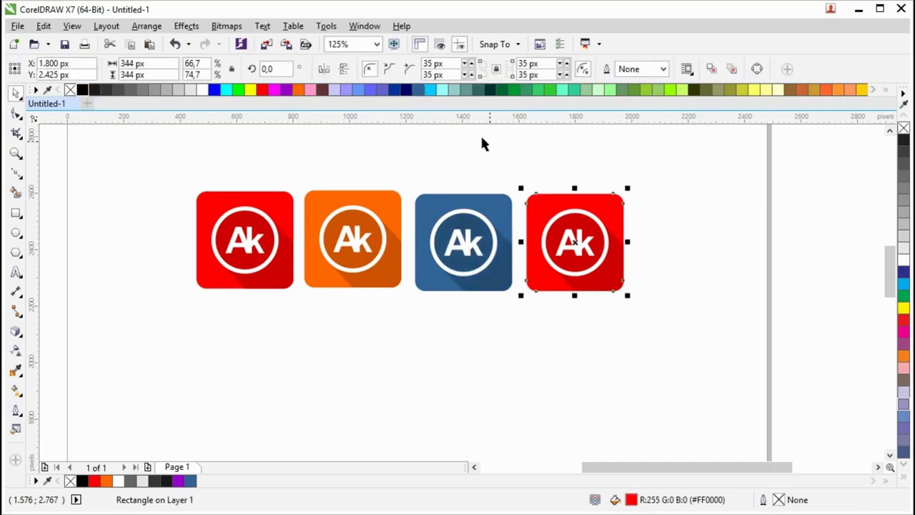
left_click(550, 90)
left_click(663, 256)
left_click(608, 265)
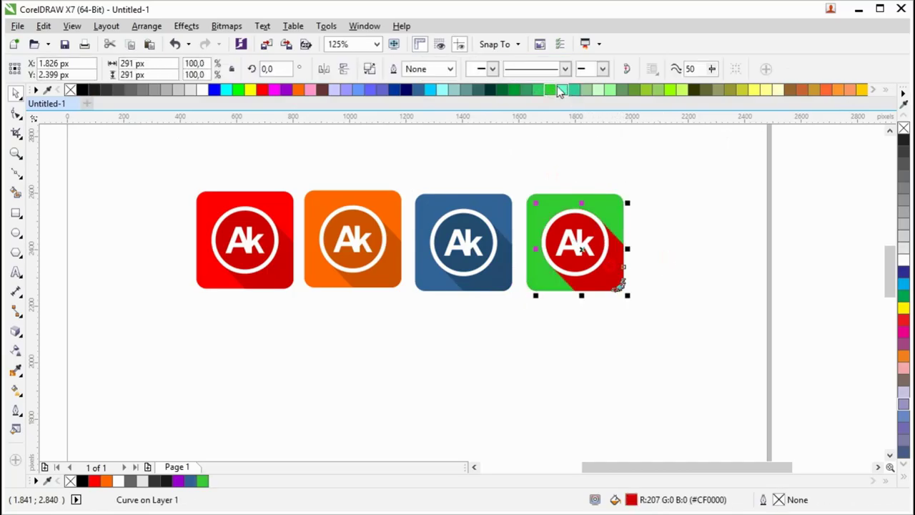
left_click(550, 89)
left_click(84, 89, "ctrl")
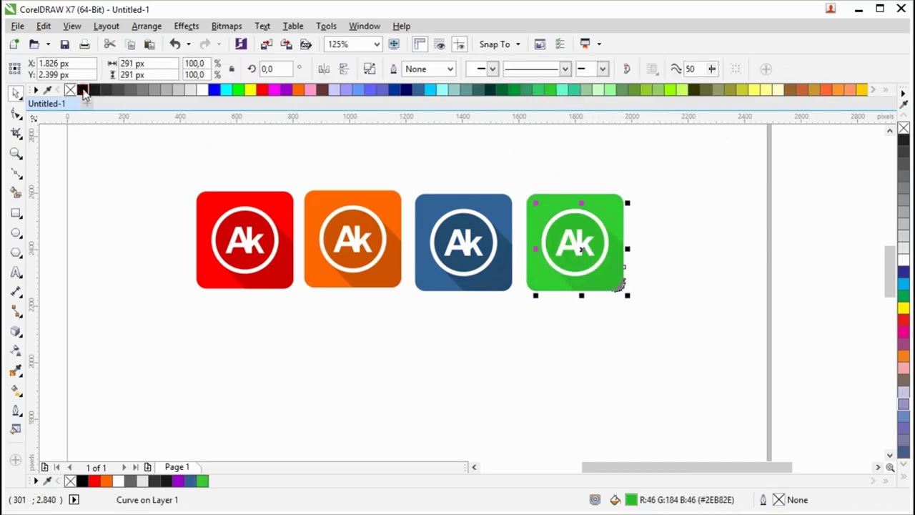
left_click(378, 381)
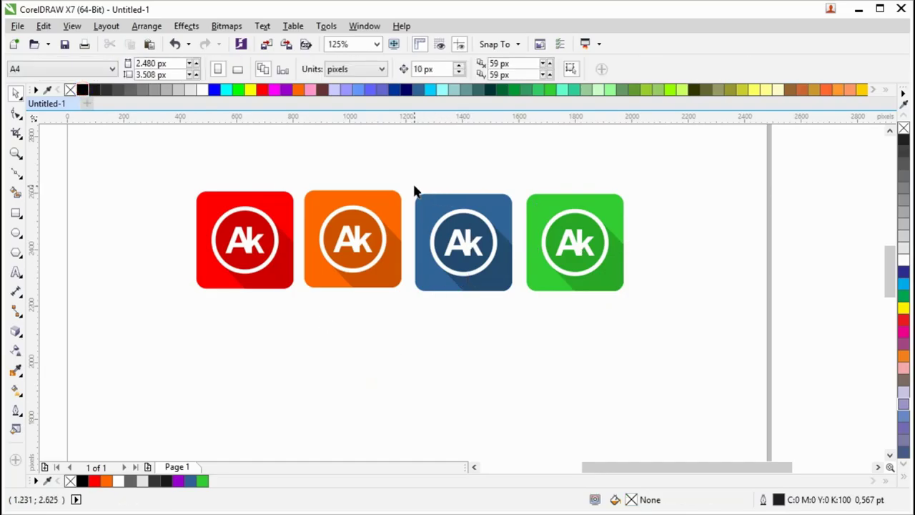
Step: Add the 24 pt Arial title 'flat technique' above the row of four icons
left_click(16, 273)
left_click(350, 162)
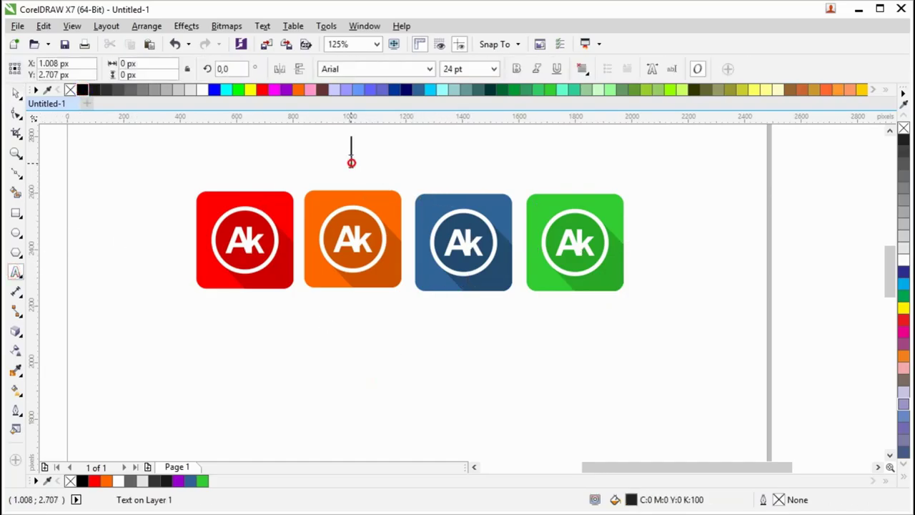
type("flat techni")
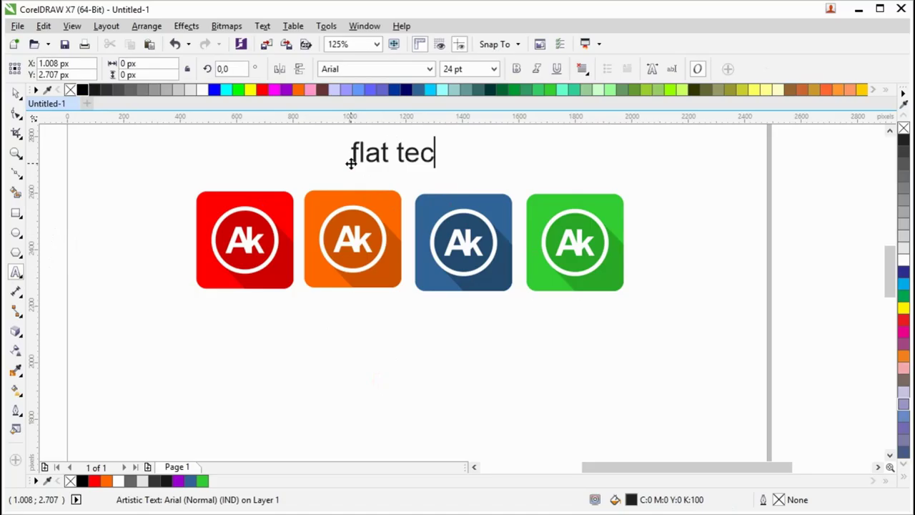
type("que")
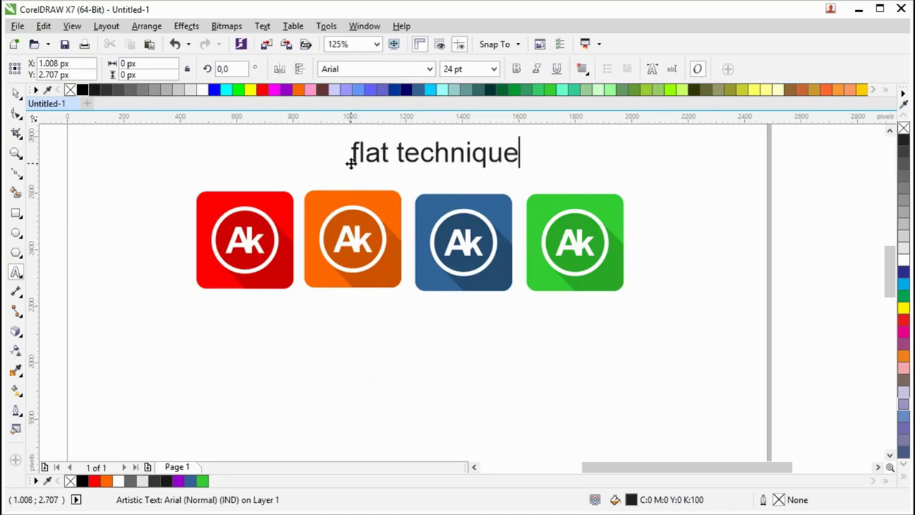
left_click(12, 93)
scroll(421, 326, "down", 2)
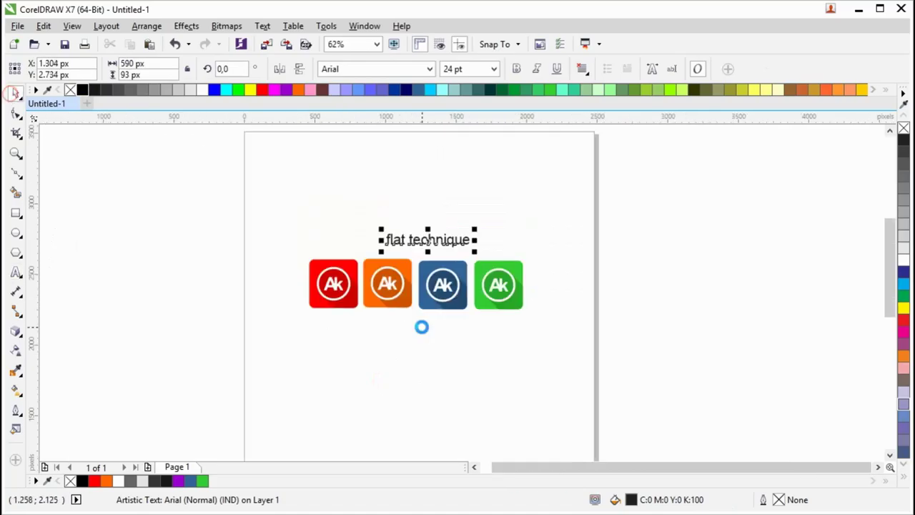